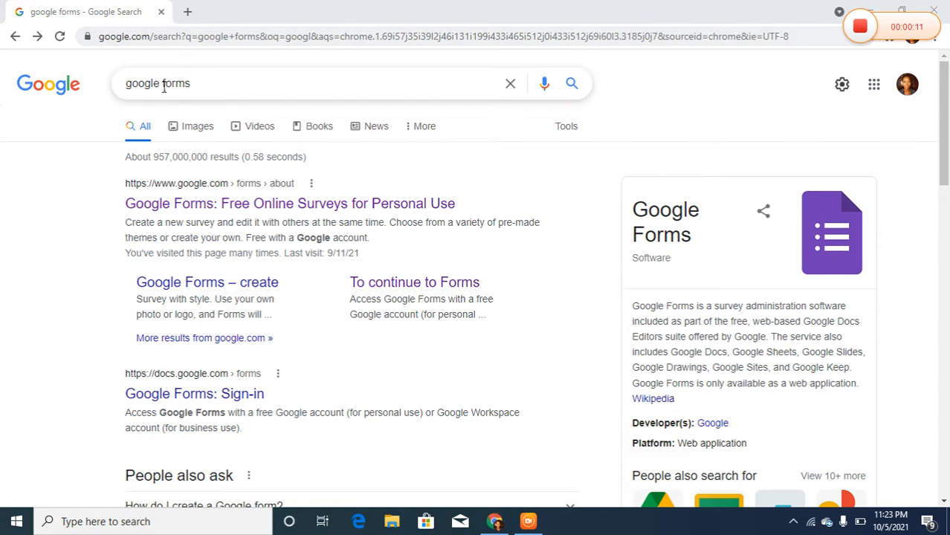
# Go to Google Forms for personal use from the search results and create a blank form
pyautogui.click(213, 209)
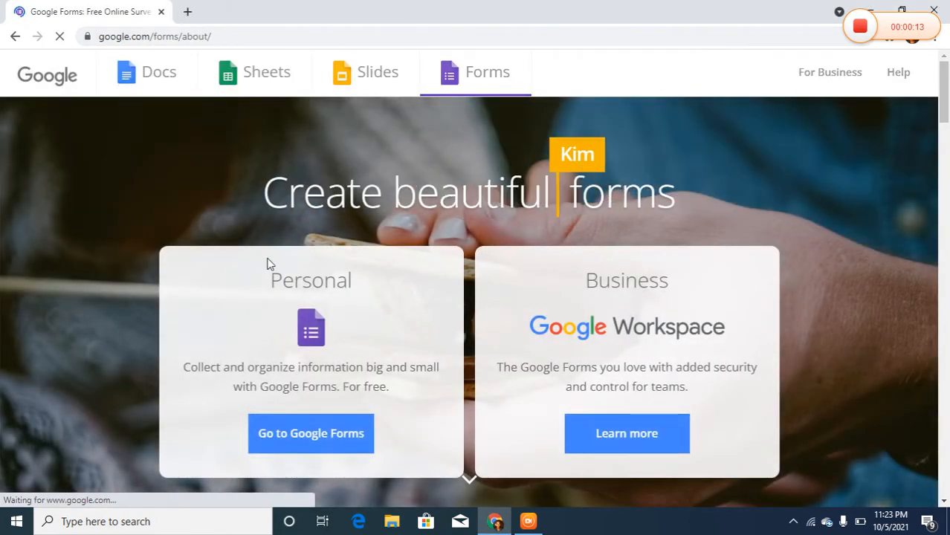
pyautogui.click(283, 450)
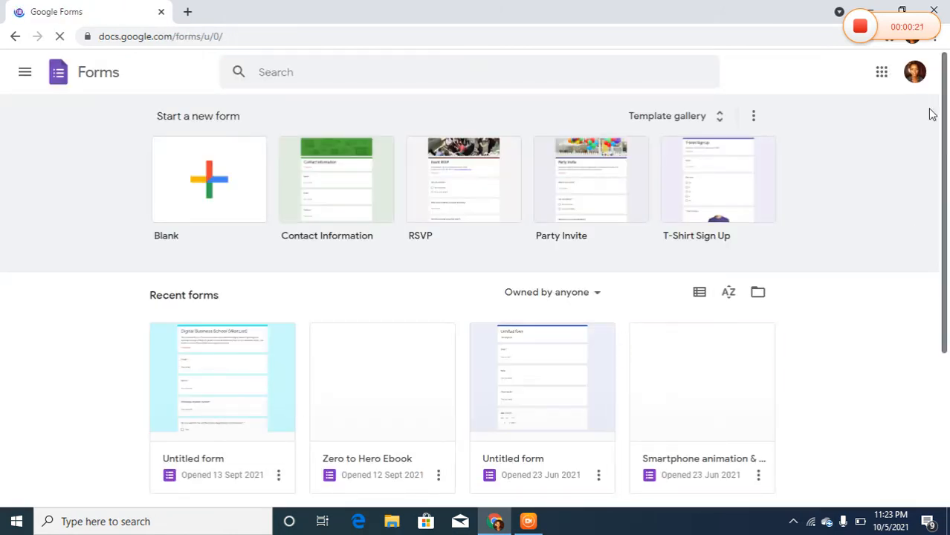
pyautogui.moveTo(949, 112); pyautogui.dragTo(915, 73)
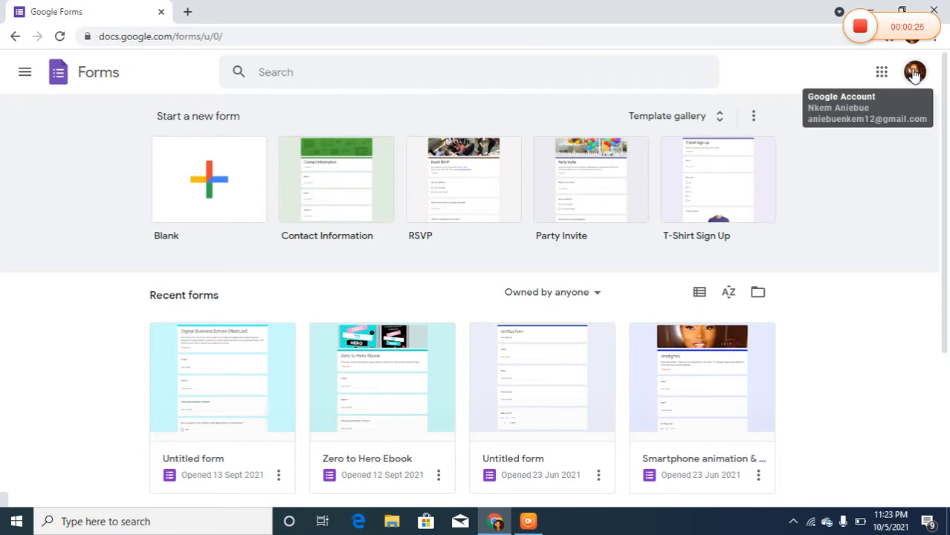
pyautogui.click(225, 207)
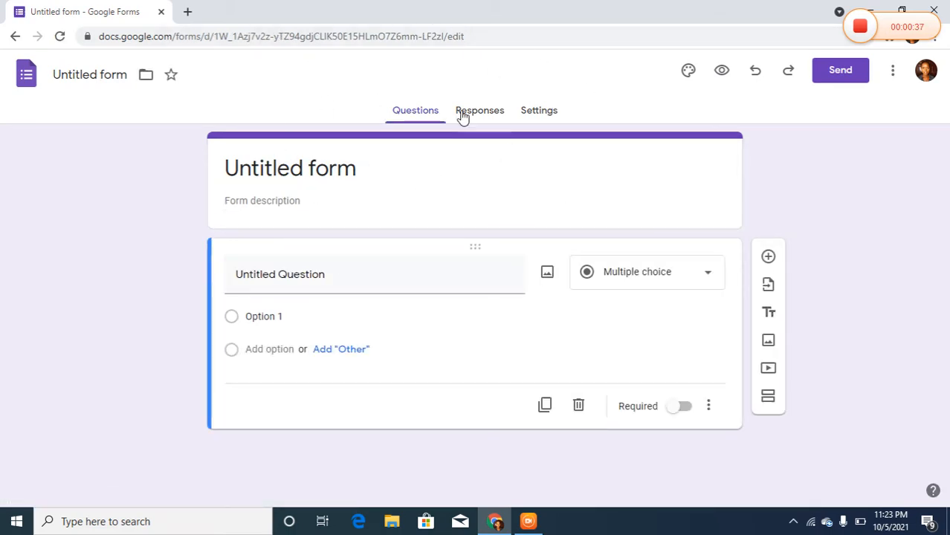
# Replace the form's title with "Adire bag free tutorial"
pyautogui.click(360, 177)
pyautogui.press('BackSpace')
pyautogui.press('BackSpace')
pyautogui.press('BackSpace')
pyautogui.press('BackSpace')
pyautogui.press('BackSpace')
pyautogui.press('BackSpace')
pyautogui.press('BackSpace')
pyautogui.press('BackSpace')
pyautogui.press('BackSpace')
pyautogui.press('BackSpace')
pyautogui.press('BackSpace')
pyautogui.press('BackSpace')
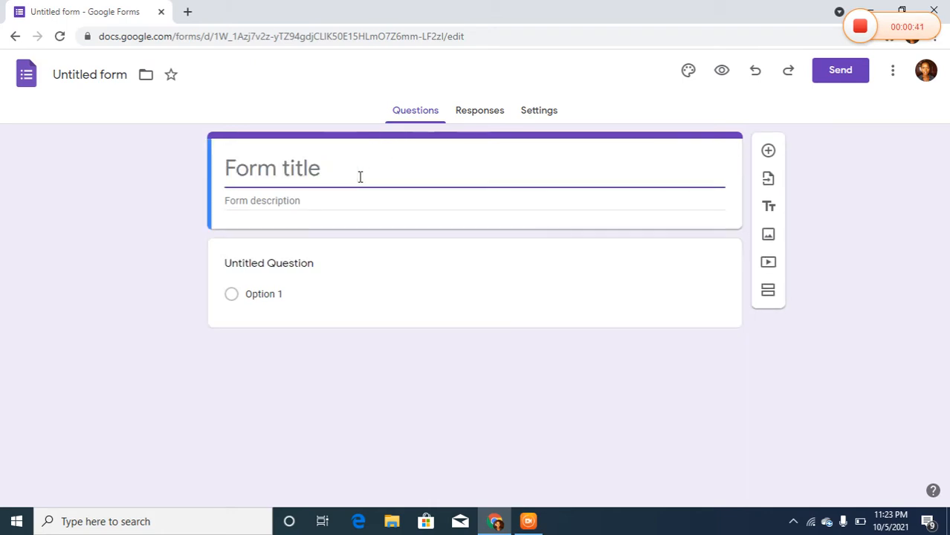
pyautogui.write('A')
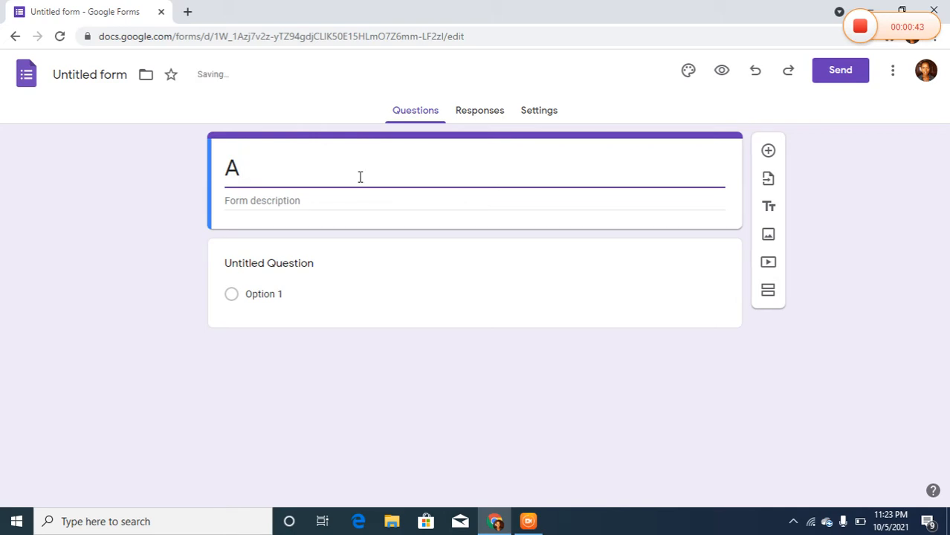
pyautogui.write('dire')
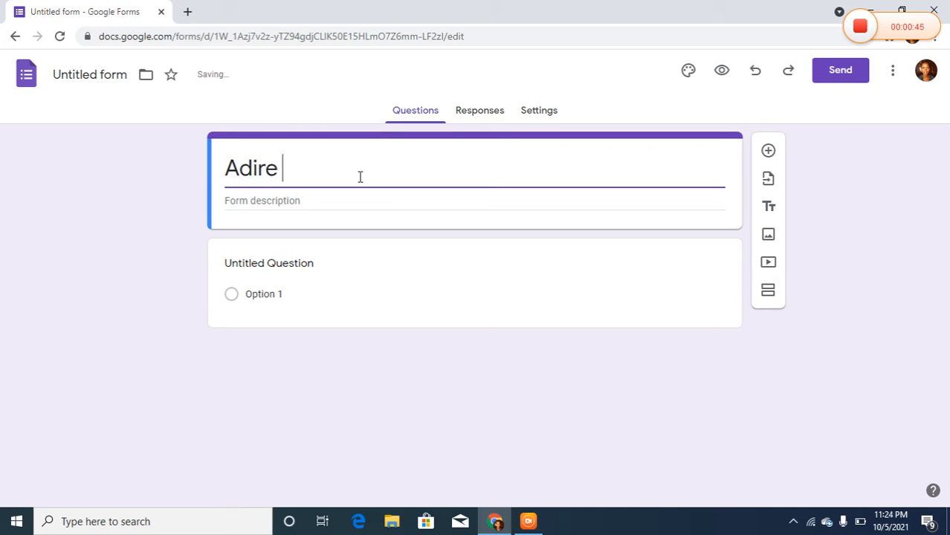
pyautogui.write(' bag ')
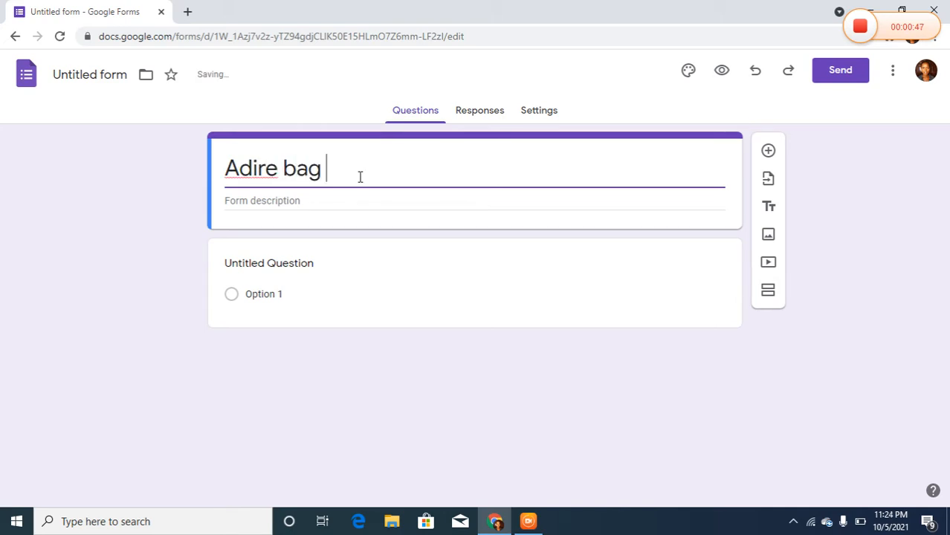
pyautogui.write('free tu')
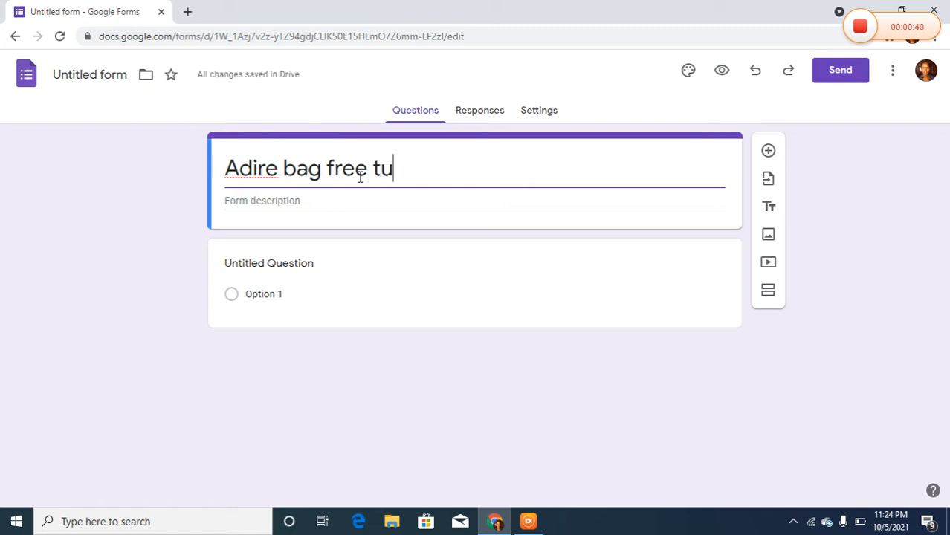
pyautogui.write('toria')
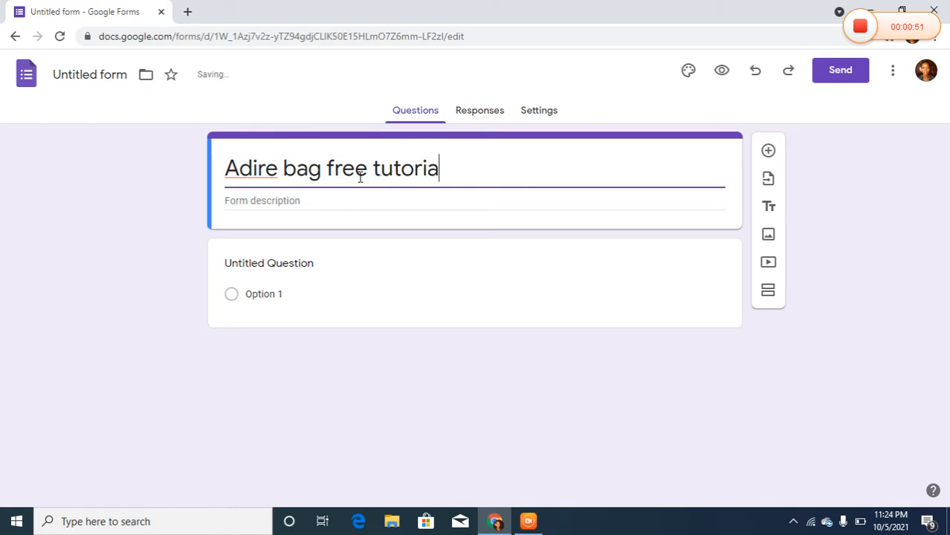
pyautogui.write('l')
# Enter "a free class on how to create adire bag" as the form description
pyautogui.click(323, 203)
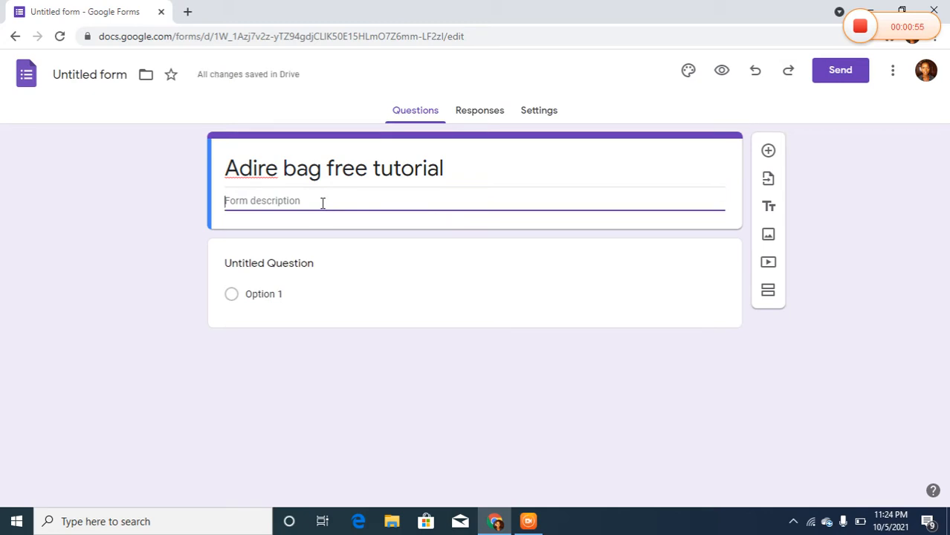
pyautogui.write('a')
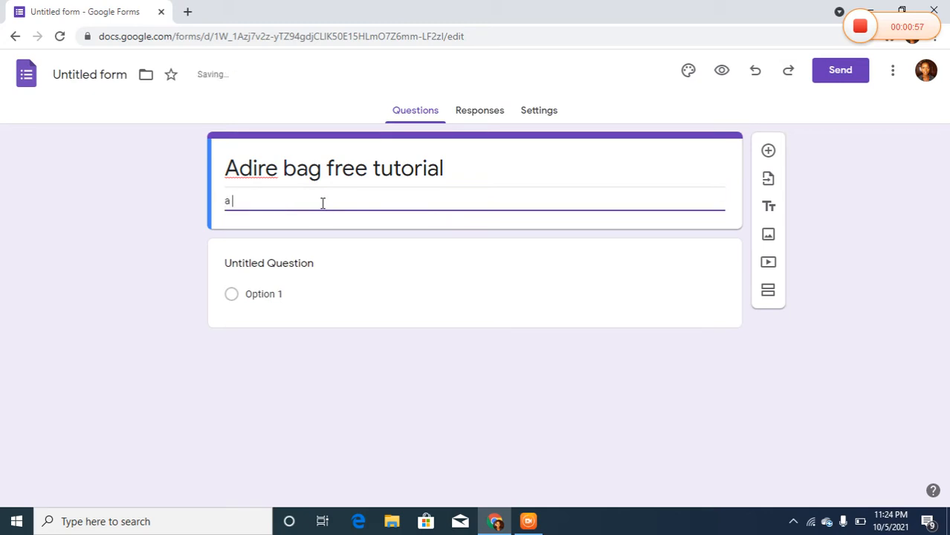
pyautogui.write(' free cla')
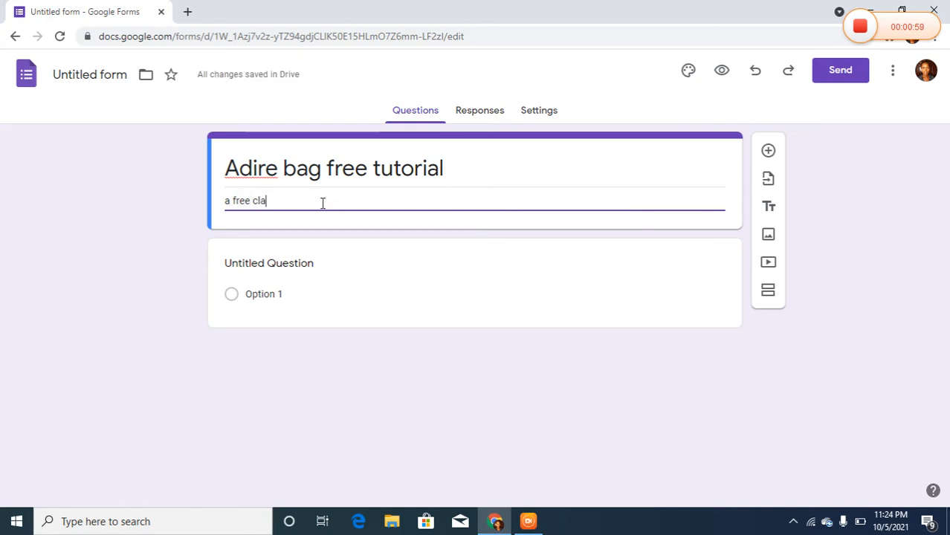
pyautogui.write('ss on how to create')
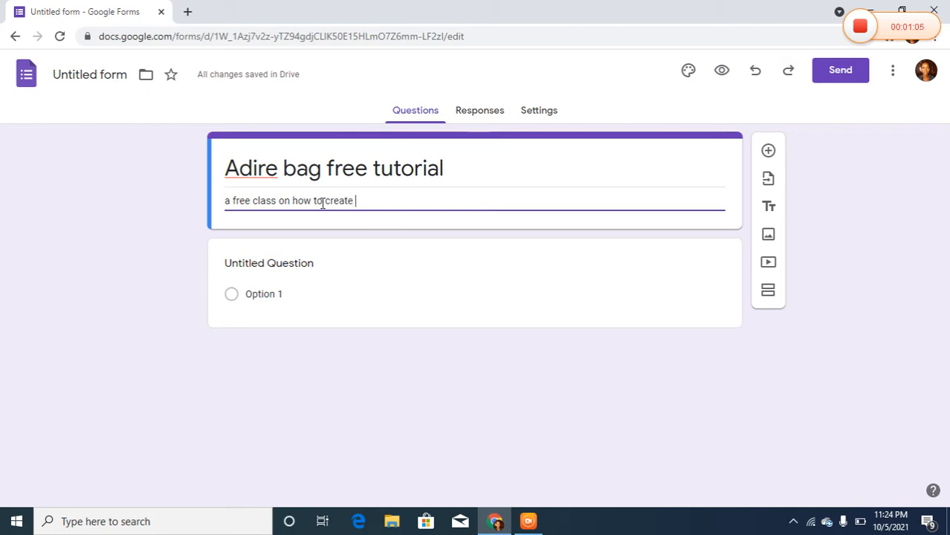
pyautogui.write('ad')
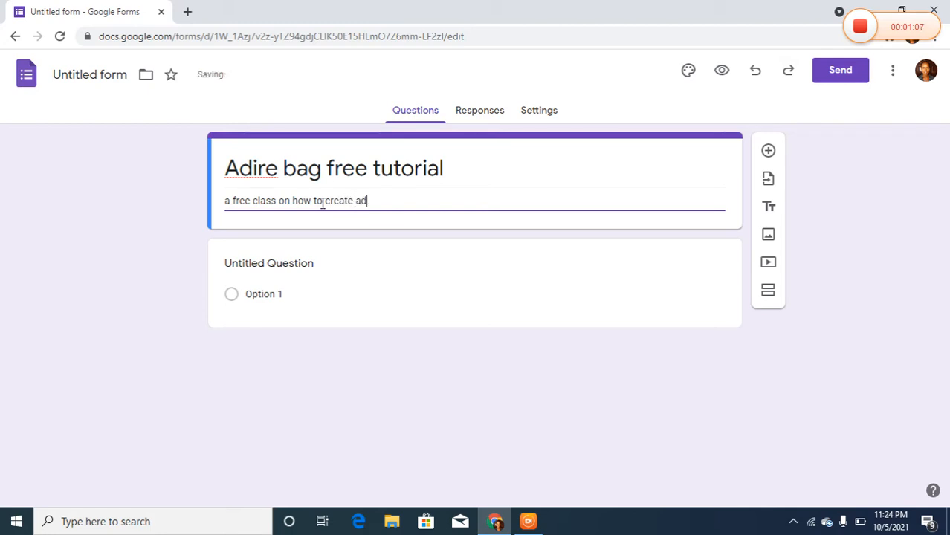
pyautogui.write('ire bag')
# Change the first question to the Short answer type and title it "Name"
pyautogui.click(349, 297)
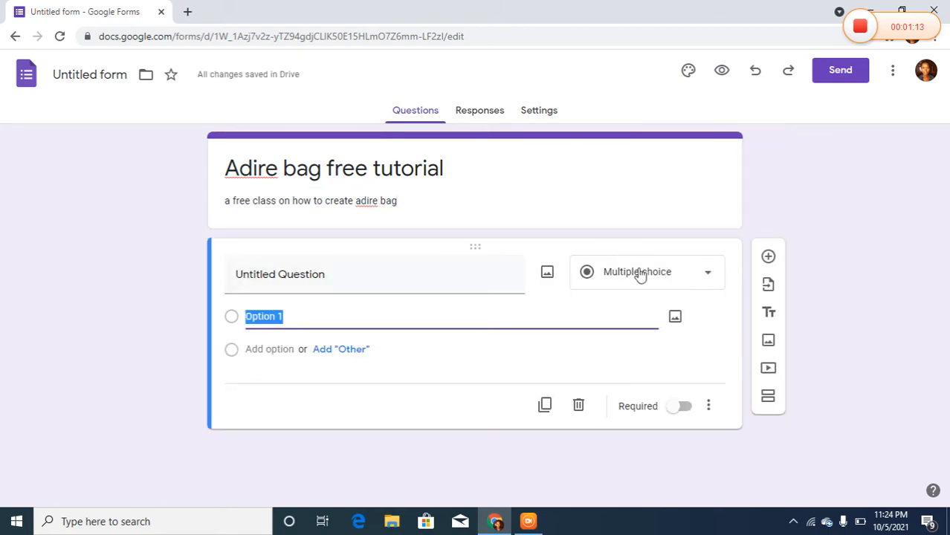
pyautogui.click(711, 277)
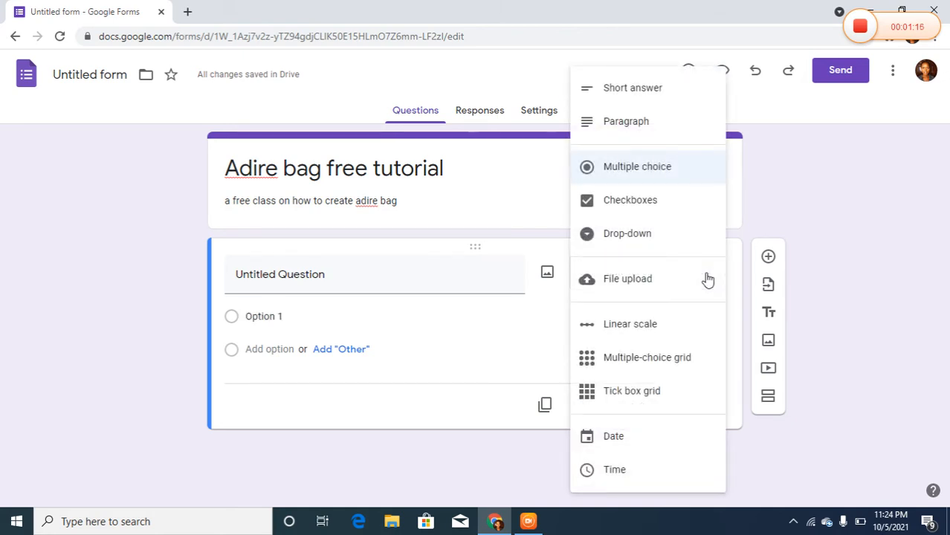
pyautogui.click(645, 92)
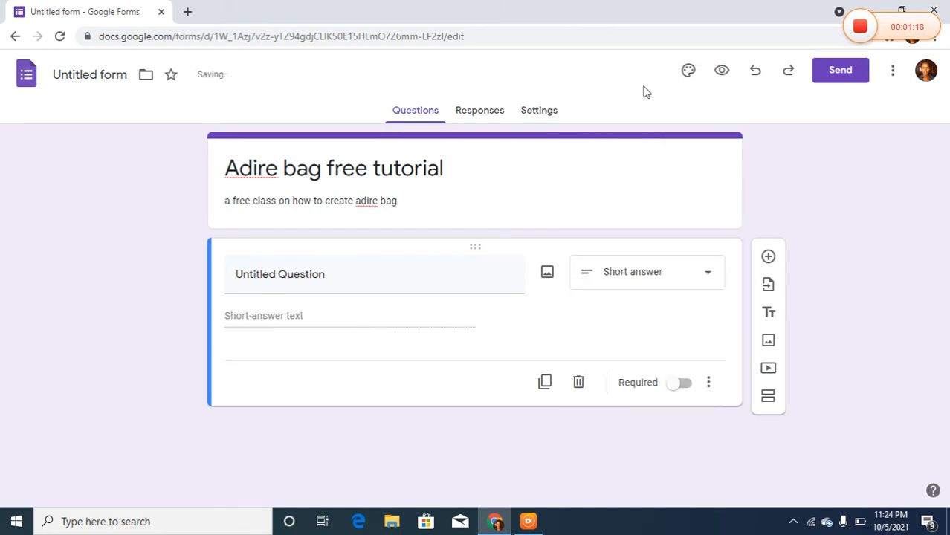
pyautogui.click(343, 276)
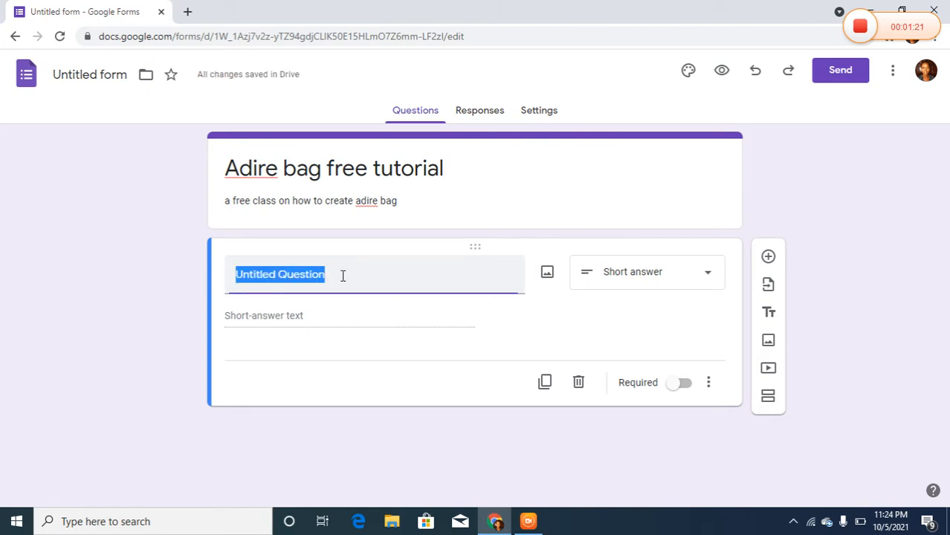
pyautogui.write('Na')
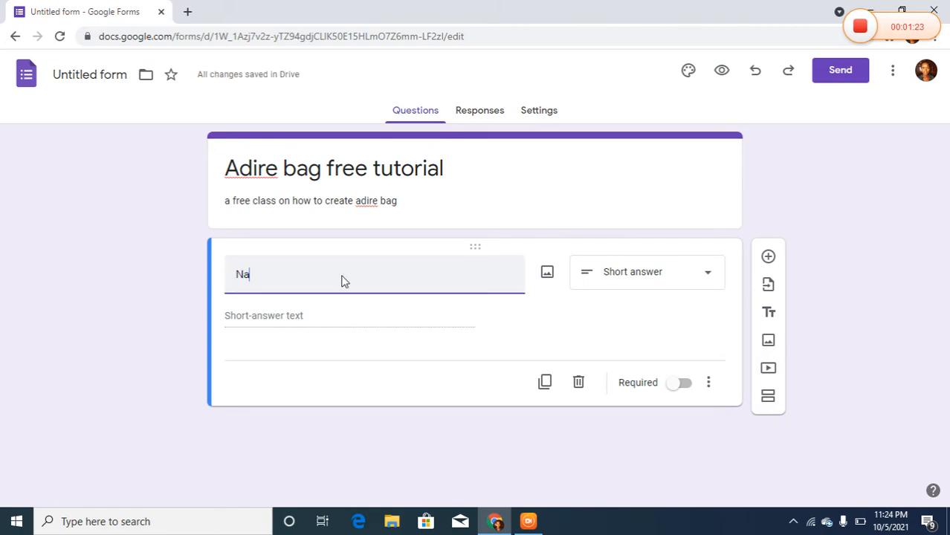
pyautogui.write('me')
# Review the available question types without changing the Name question's type, and make that question required
pyautogui.click(713, 276)
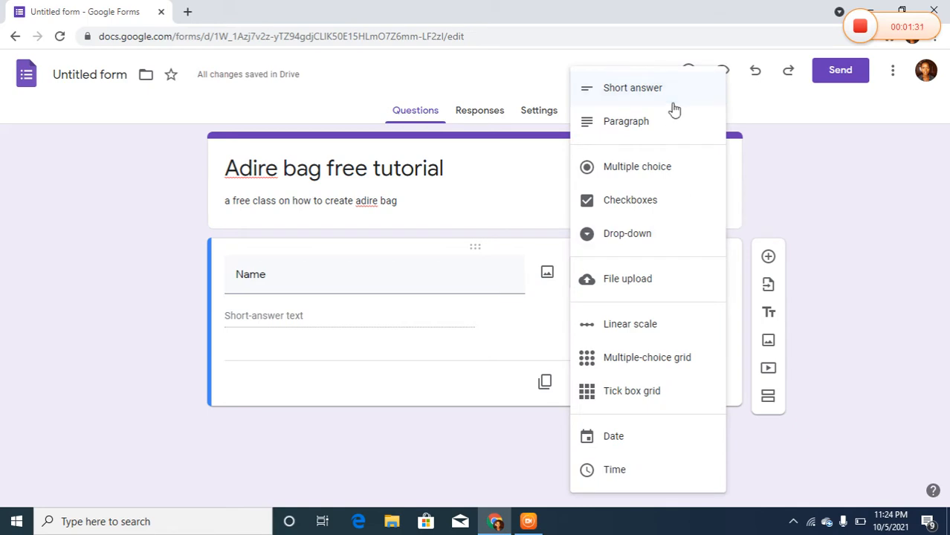
pyautogui.click(836, 211)
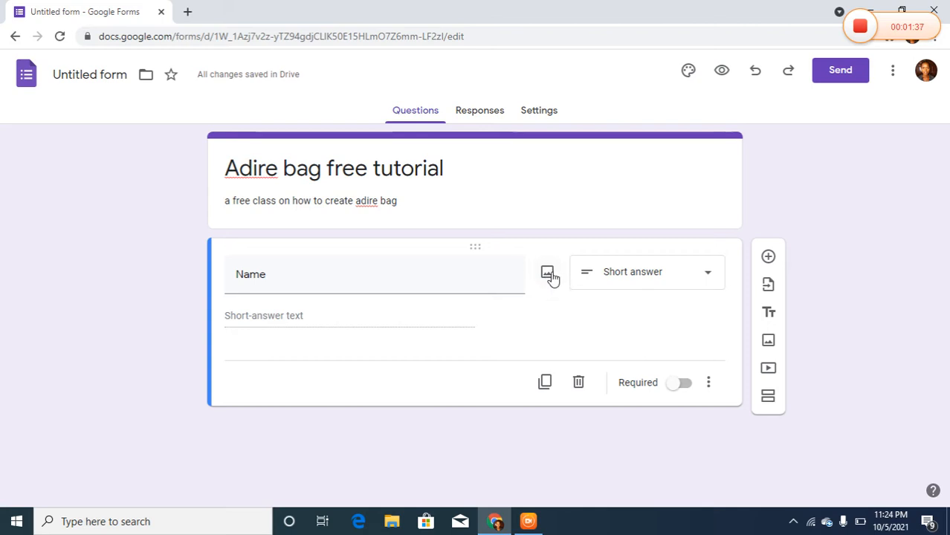
pyautogui.click(674, 391)
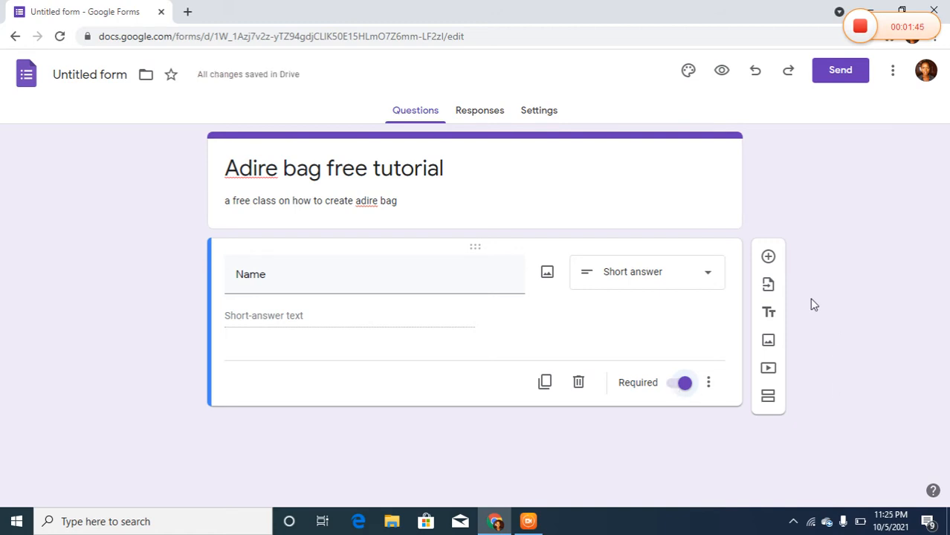
# Duplicate the Name question and retitle the copy "Phone number", keeping it as a short answer
pyautogui.click(546, 383)
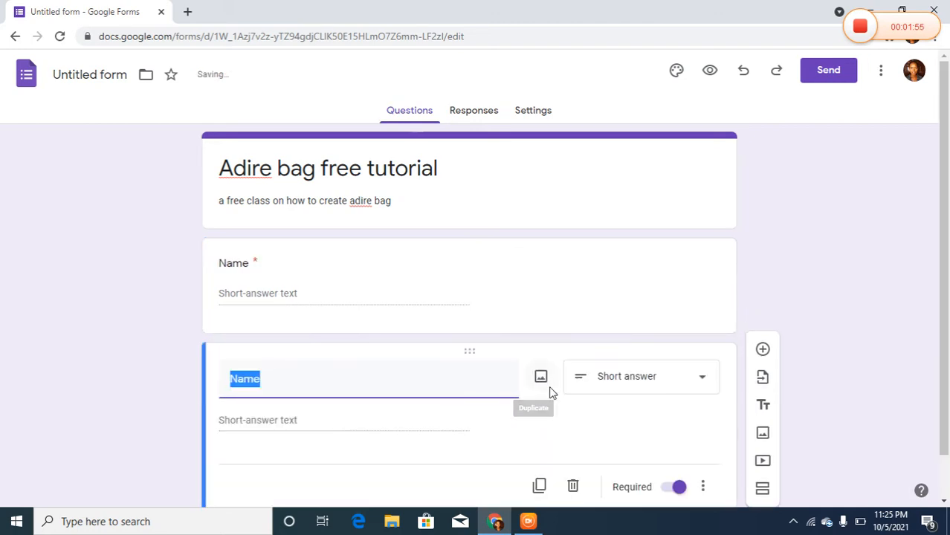
pyautogui.write('P')
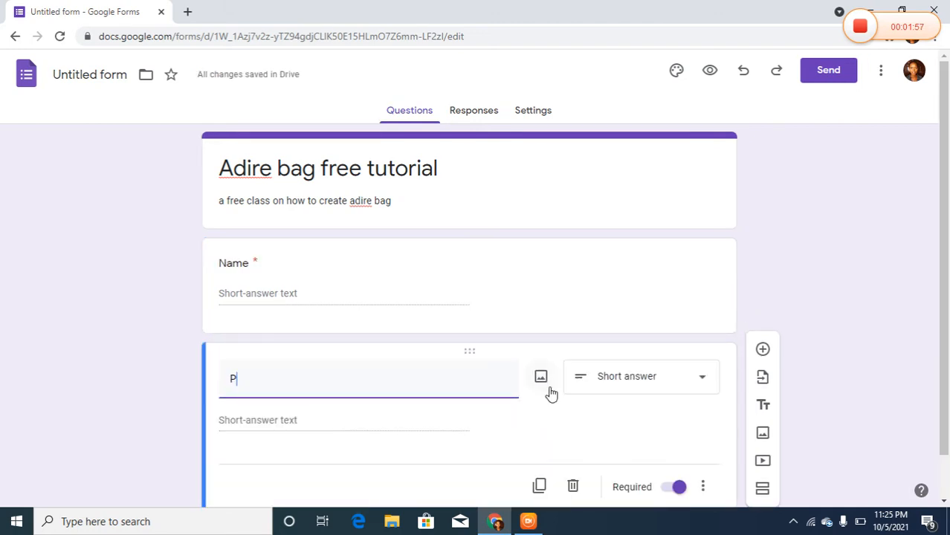
pyautogui.write('hone nu')
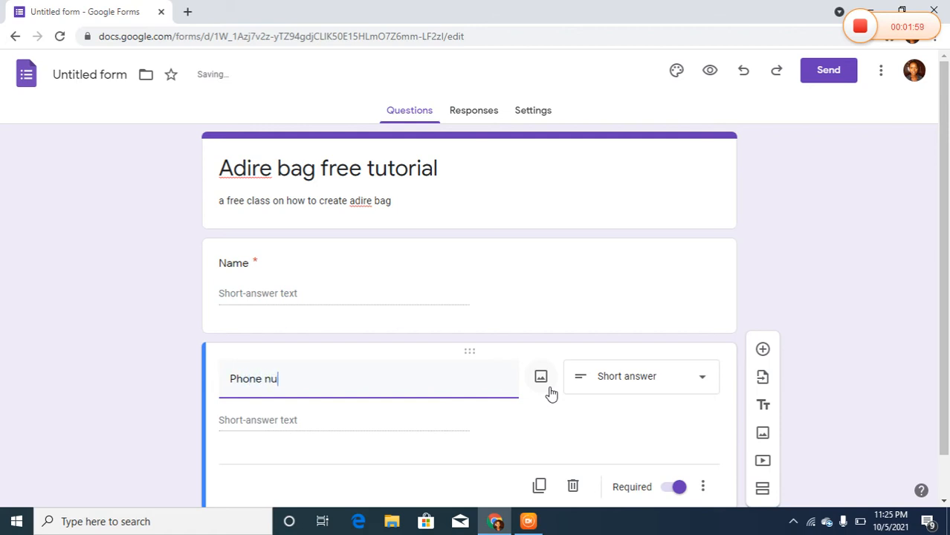
pyautogui.write('mber')
pyautogui.click(681, 385)
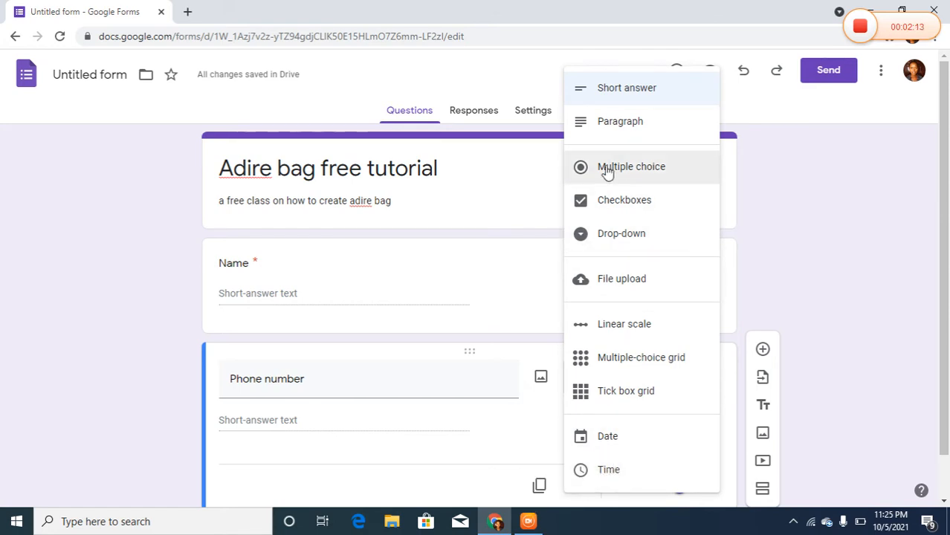
pyautogui.click(892, 259)
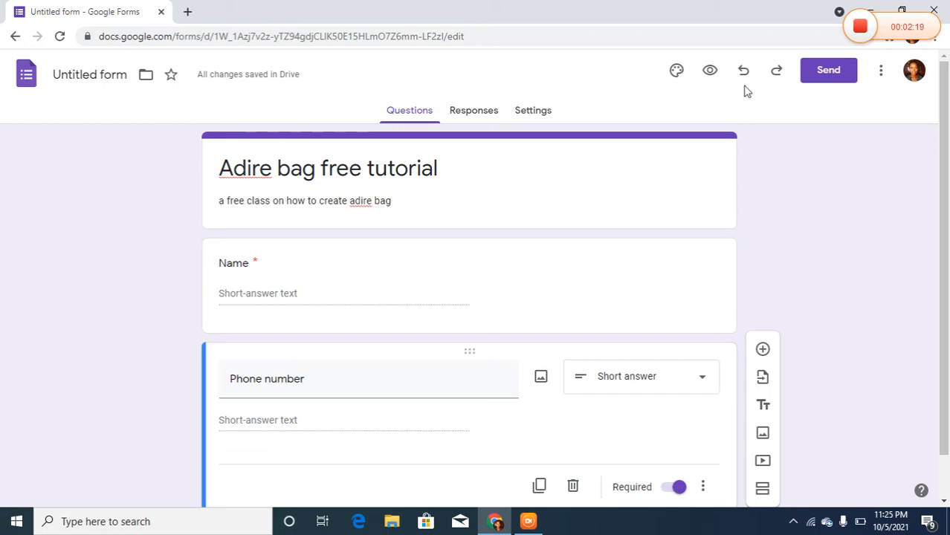
# Insert the basketball player silhouette image from the Work and School themes as the form's header
pyautogui.click(677, 71)
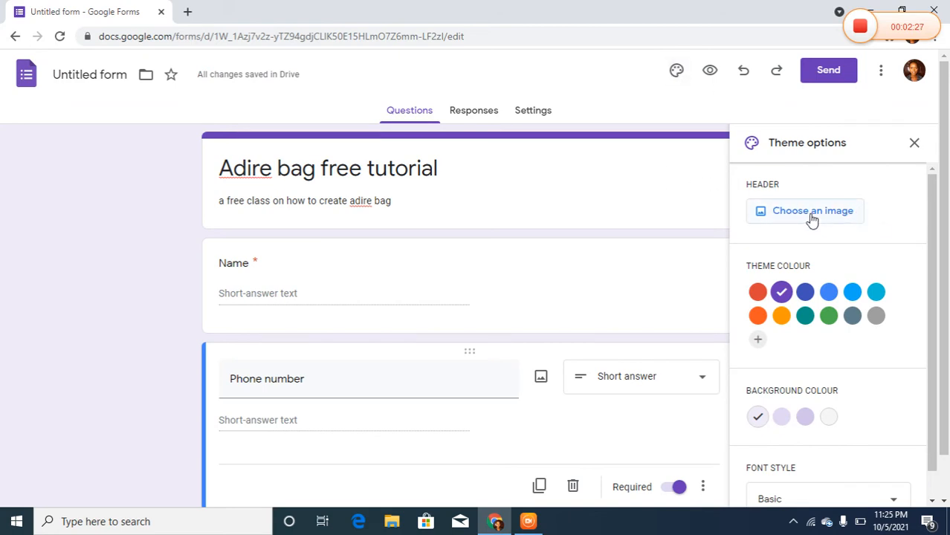
pyautogui.click(811, 216)
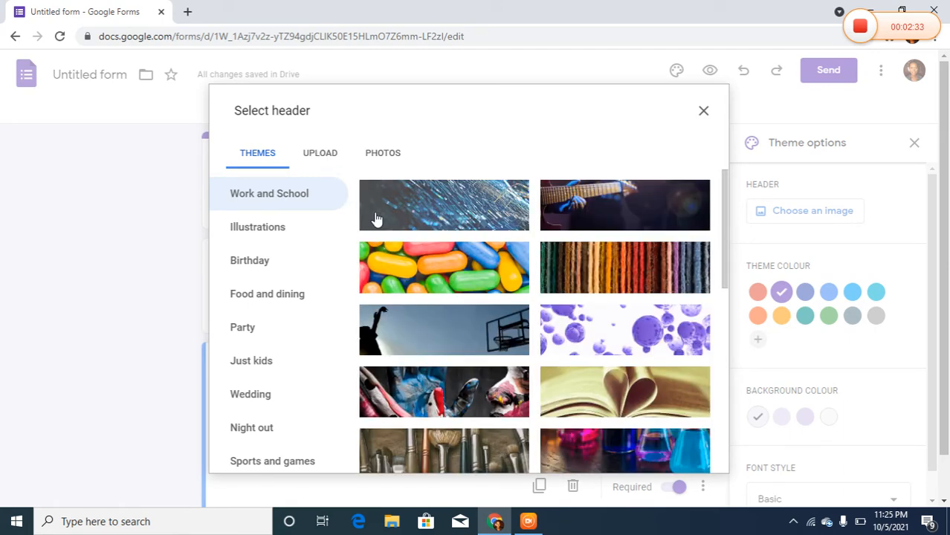
pyautogui.click(449, 328)
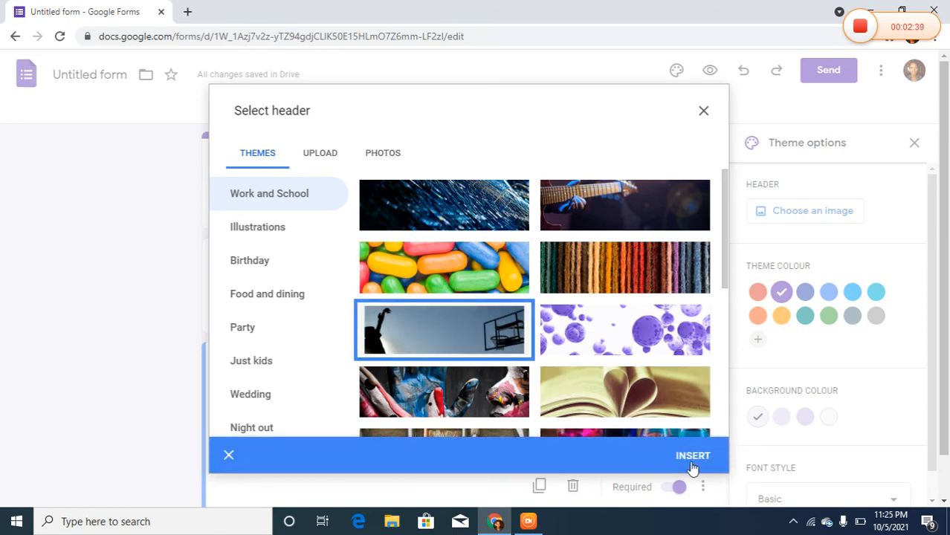
pyautogui.click(693, 456)
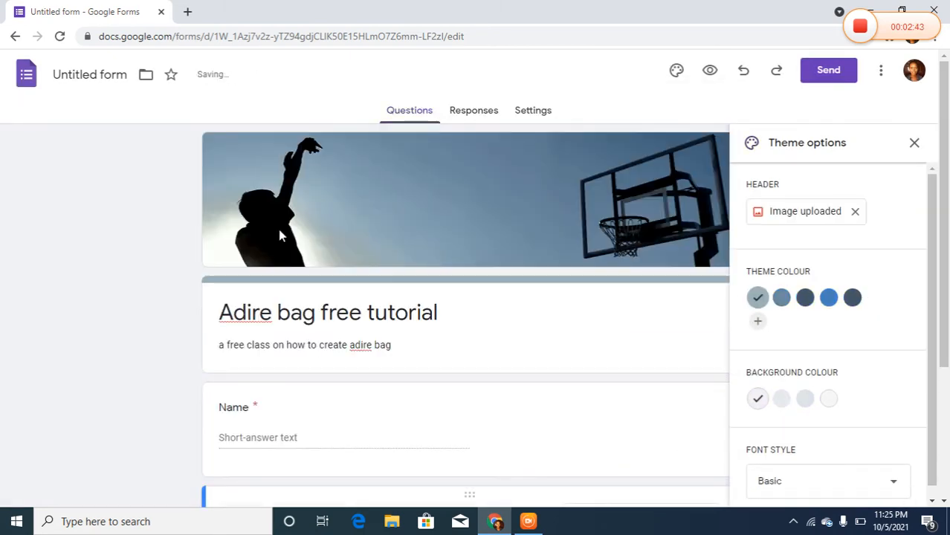
# Try the slate blue and dark grey theme colours, and set the form's theme colour to bright blue
pyautogui.click(786, 304)
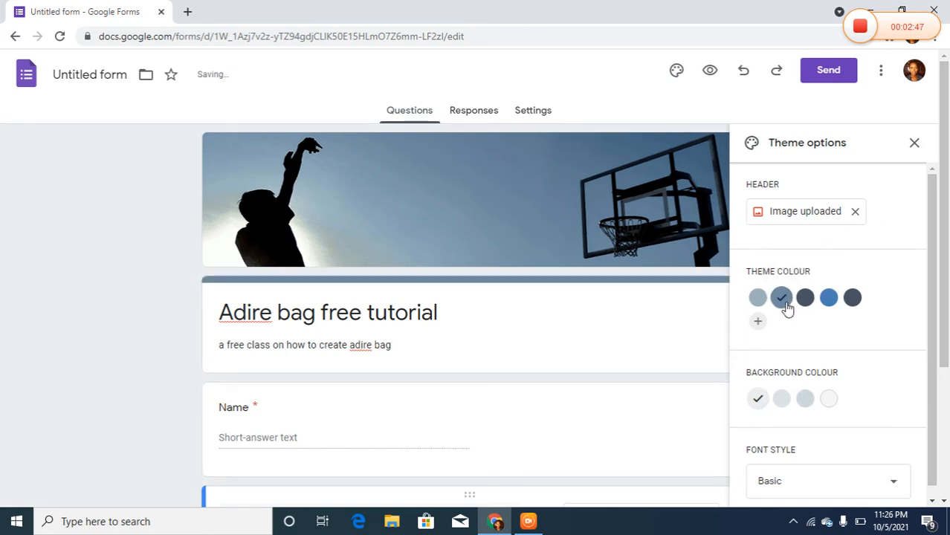
pyautogui.click(809, 307)
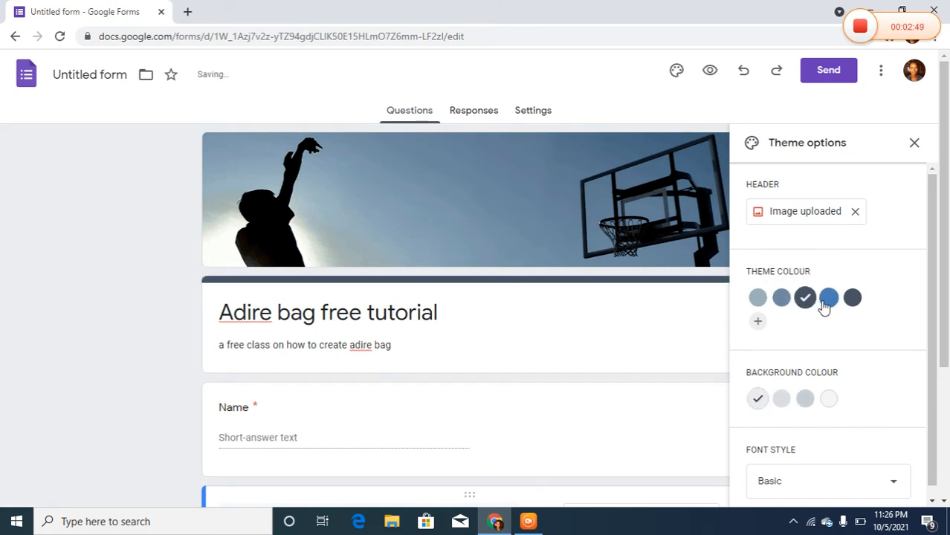
pyautogui.click(828, 306)
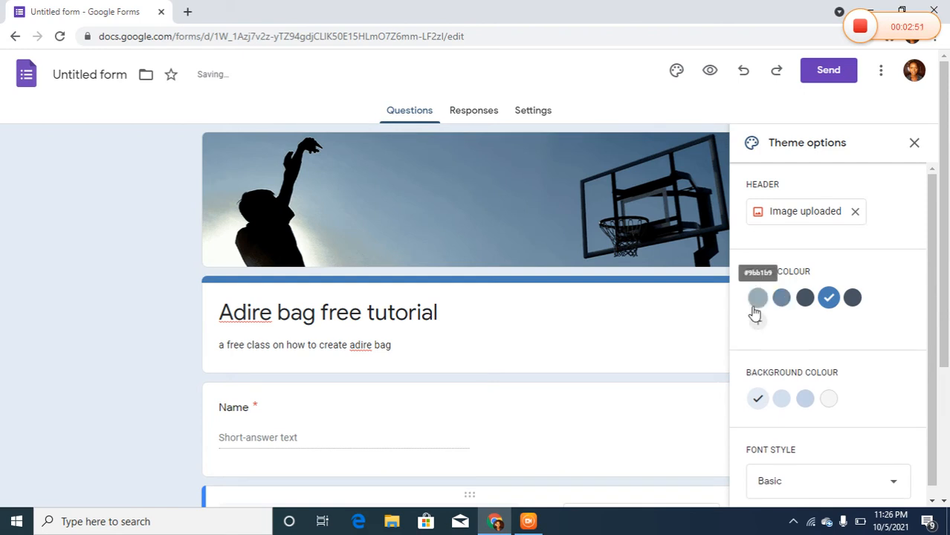
# Set the form's theme colour to grey-blue #9bb1b9 and its background to the third, darkest grey-blue shade
pyautogui.click(758, 299)
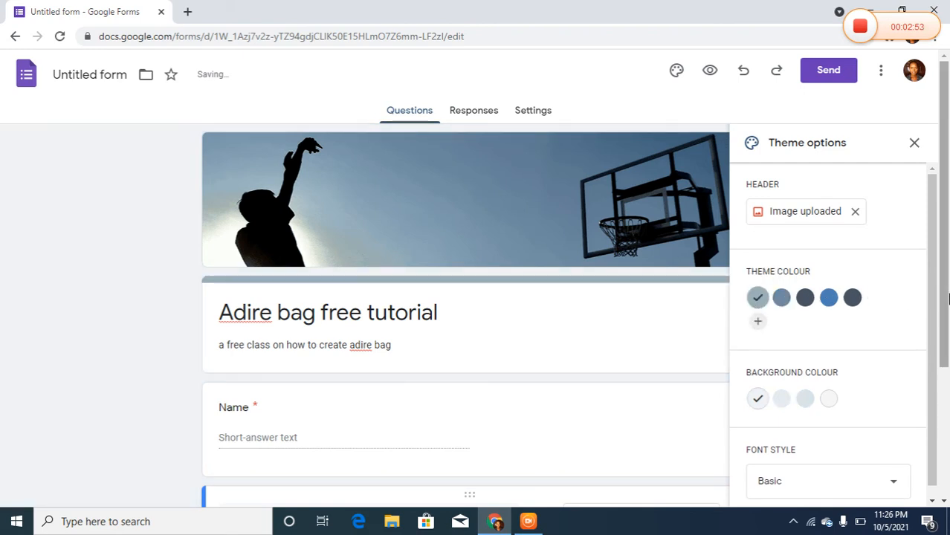
pyautogui.moveTo(934, 289); pyautogui.dragTo(939, 348)
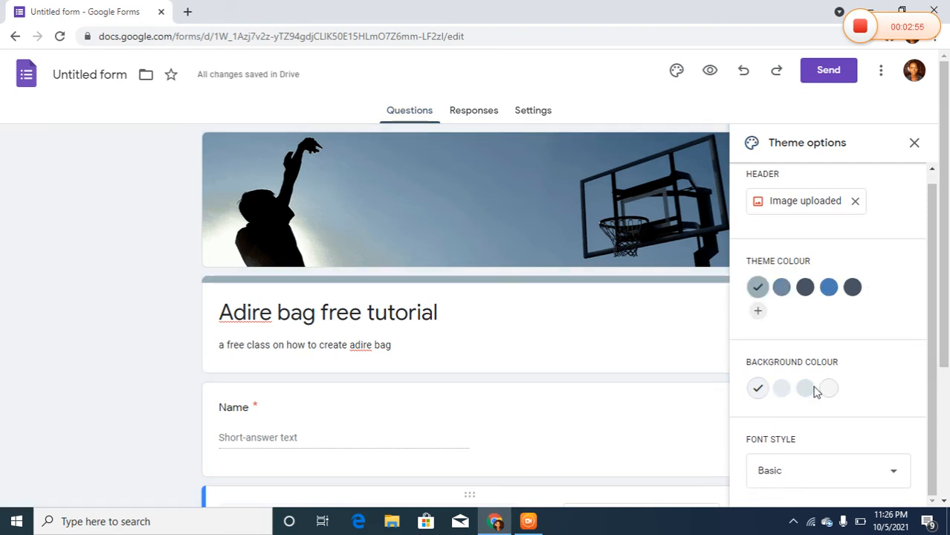
pyautogui.click(807, 389)
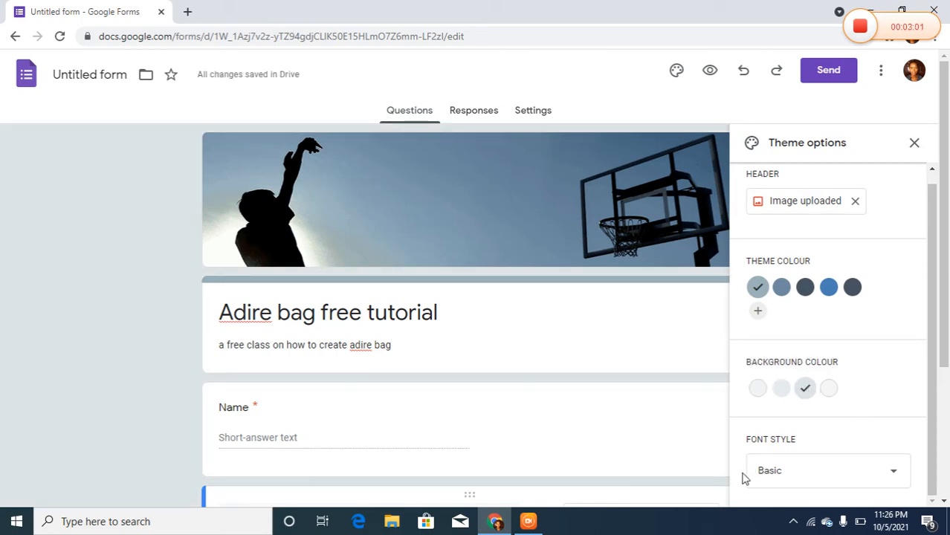
# Change the form's font style to Playful and review the restyled title and questions
pyautogui.click(809, 480)
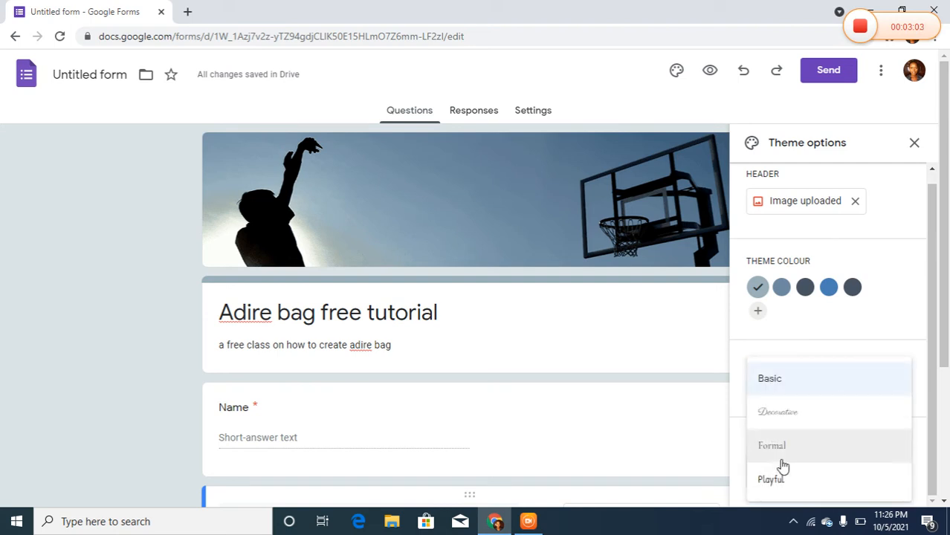
pyautogui.moveTo(945, 355); pyautogui.dragTo(943, 382)
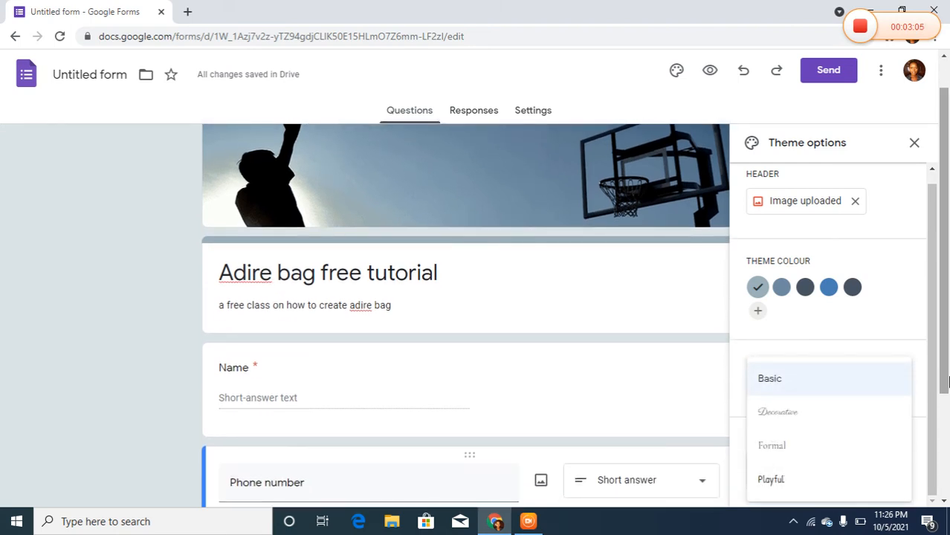
pyautogui.click(786, 483)
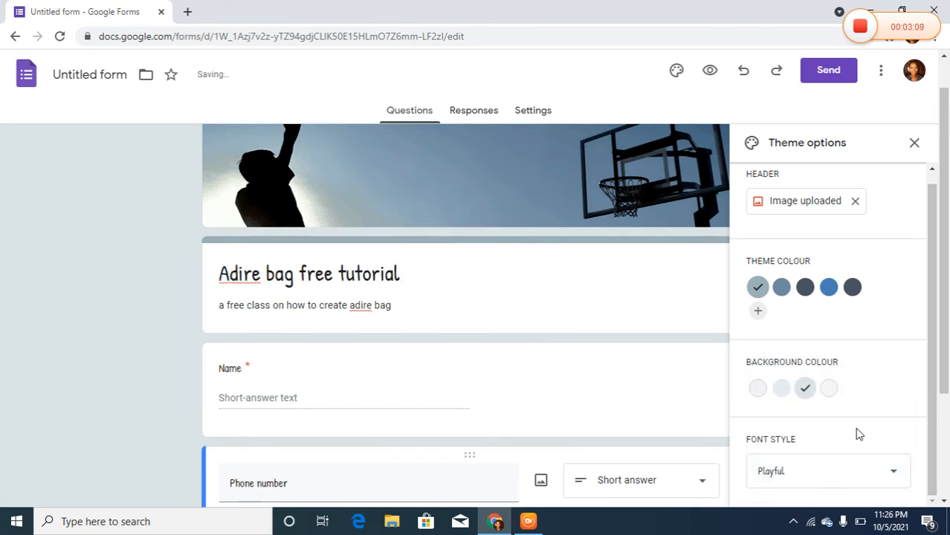
pyautogui.moveTo(945, 393); pyautogui.dragTo(946, 495)
pyautogui.moveTo(948, 450); pyautogui.dragTo(945, 474)
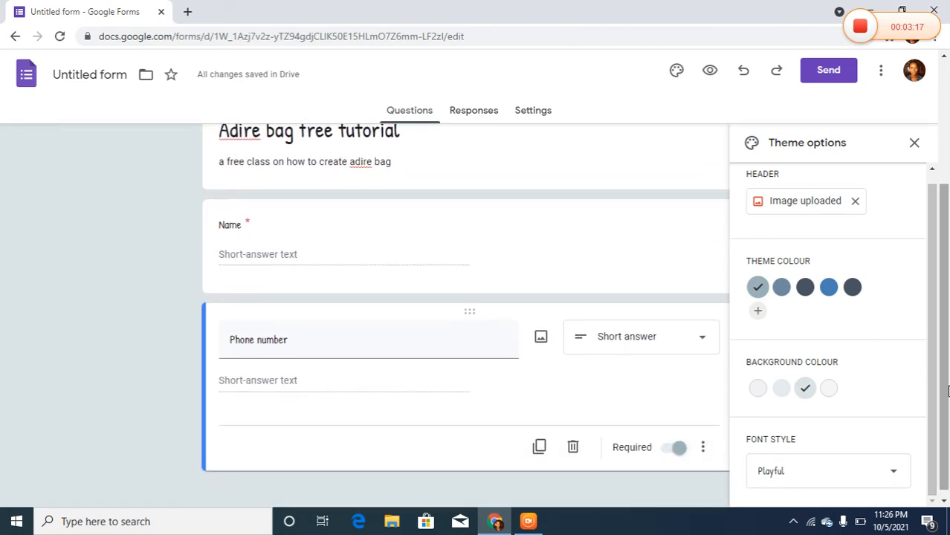
pyautogui.moveTo(946, 384); pyautogui.dragTo(948, 313)
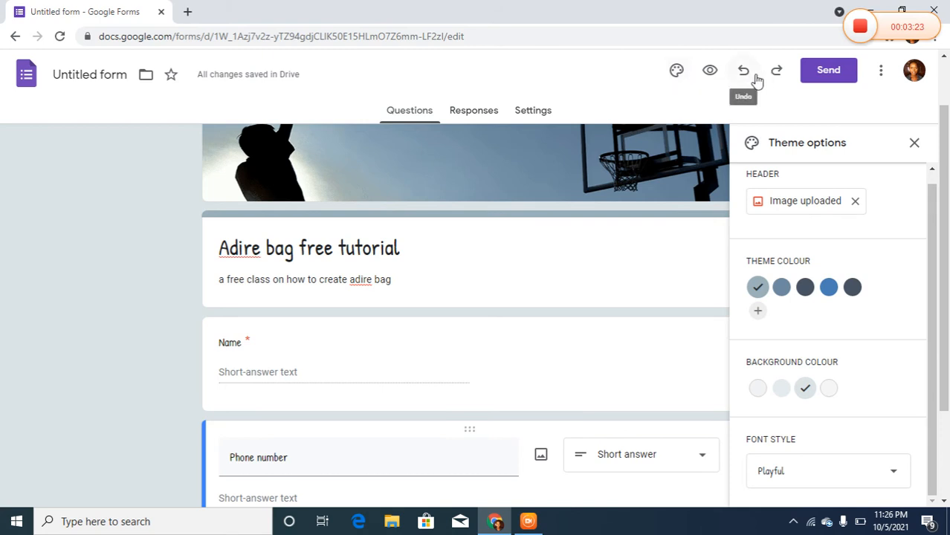
# Send the form by email to the suggested contact's address, with email collection turned on
pyautogui.click(827, 73)
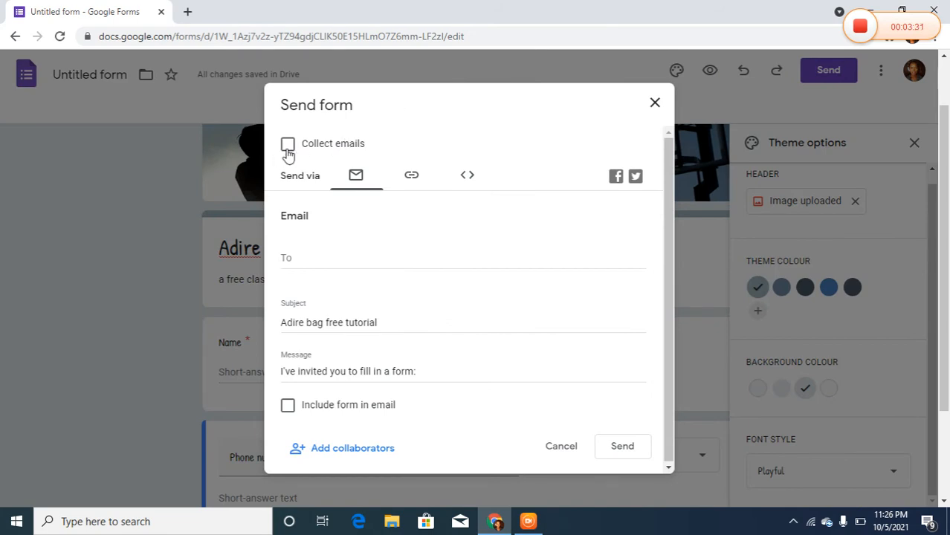
pyautogui.click(289, 145)
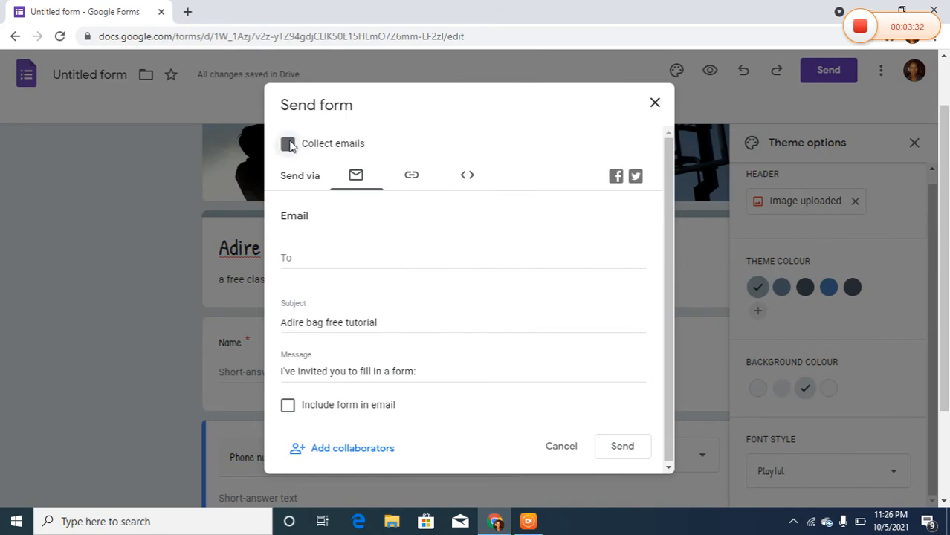
pyautogui.click(290, 262)
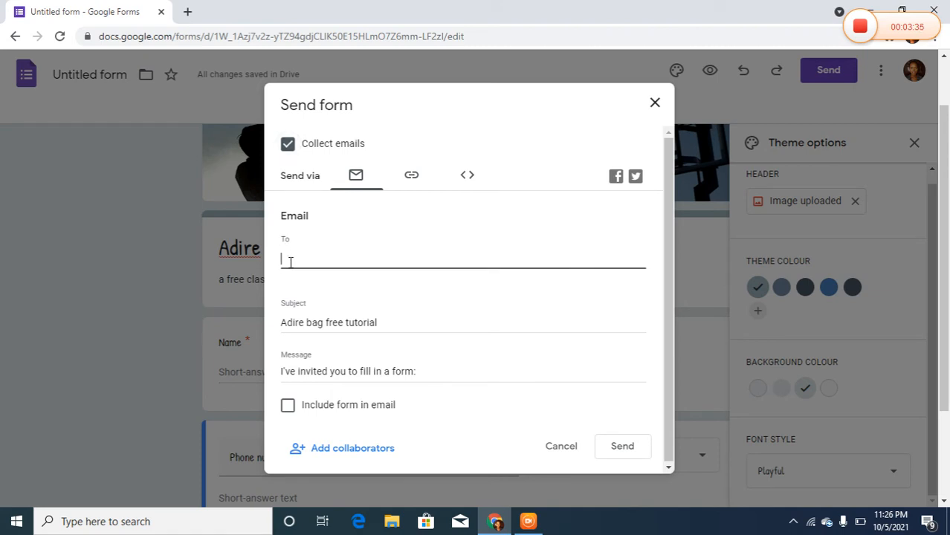
pyautogui.write('jo')
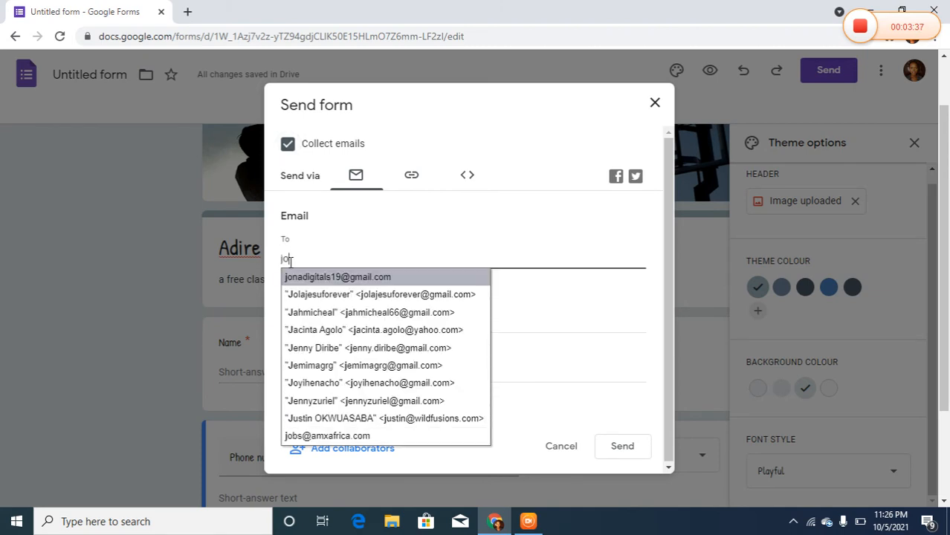
pyautogui.click(308, 278)
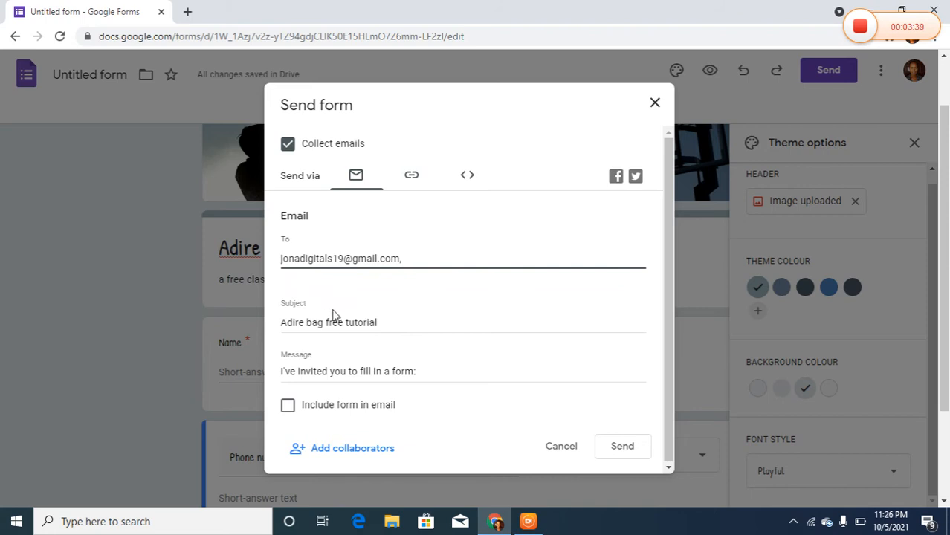
pyautogui.click(626, 450)
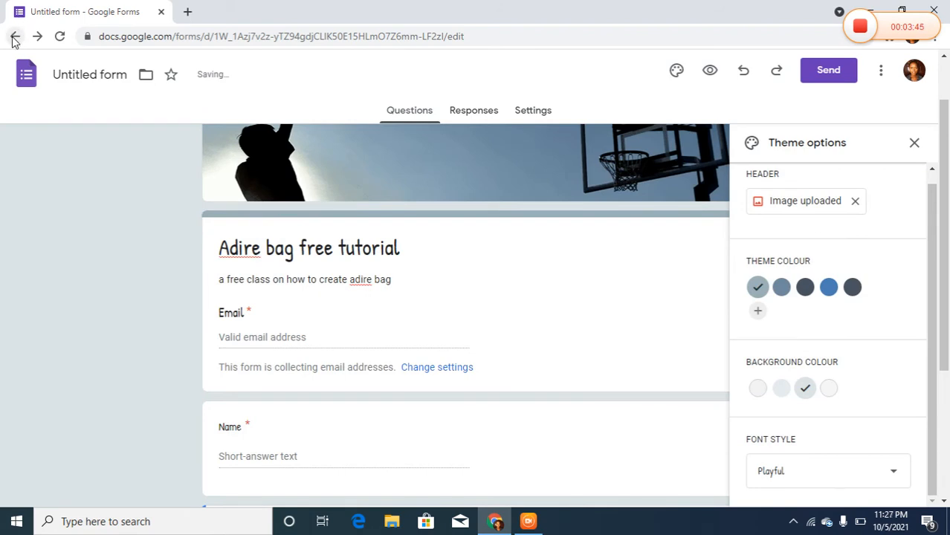
# Open the responses of the recent Digital Business School (WaitList) form and bring up the choice of response destination
pyautogui.click(15, 37)
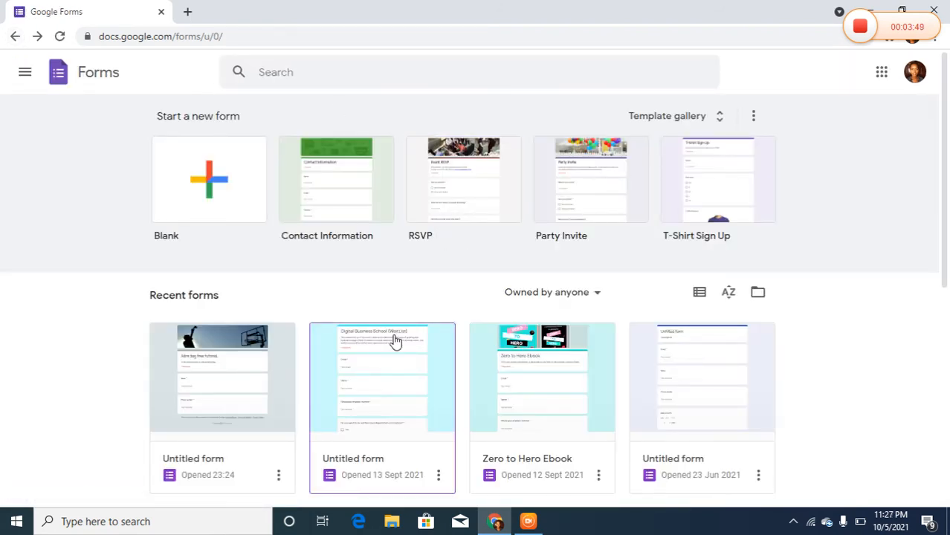
pyautogui.click(379, 425)
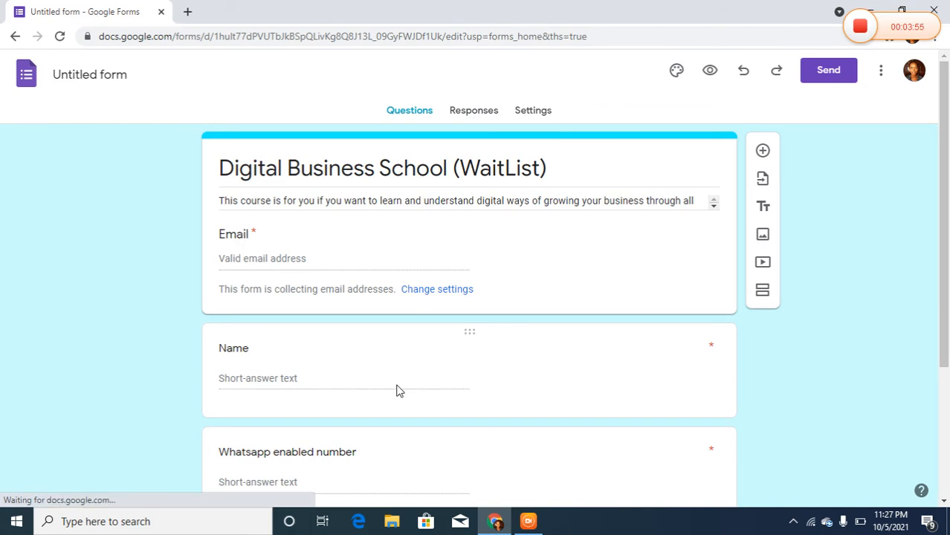
pyautogui.click(484, 114)
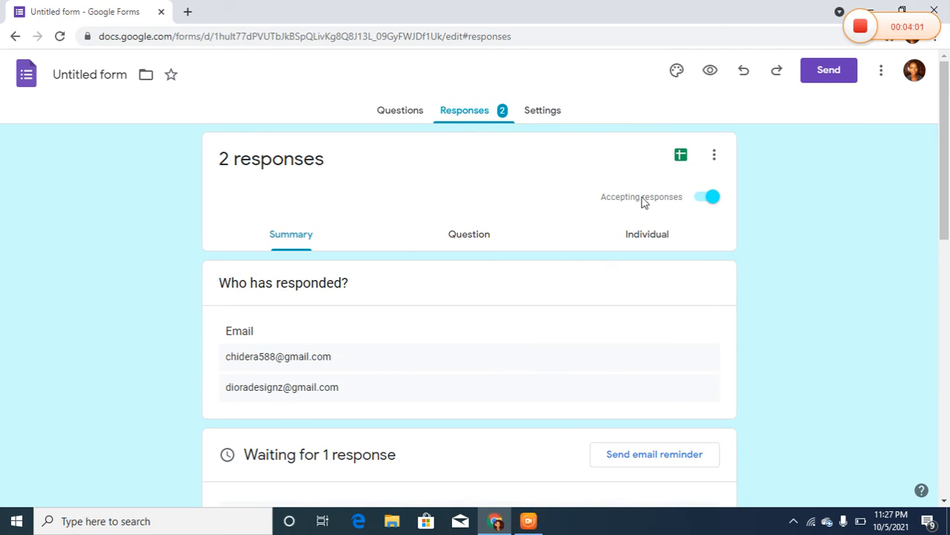
pyautogui.click(681, 158)
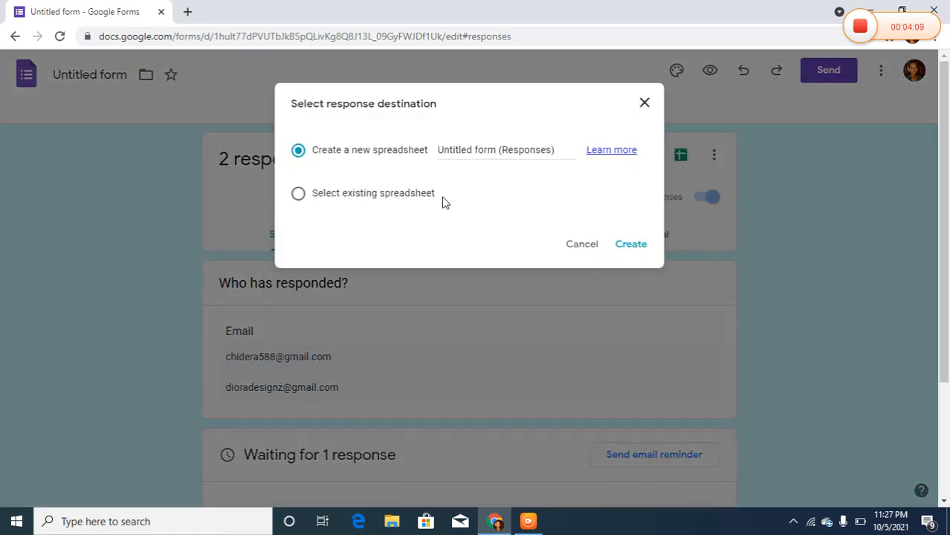
pyautogui.click(300, 197)
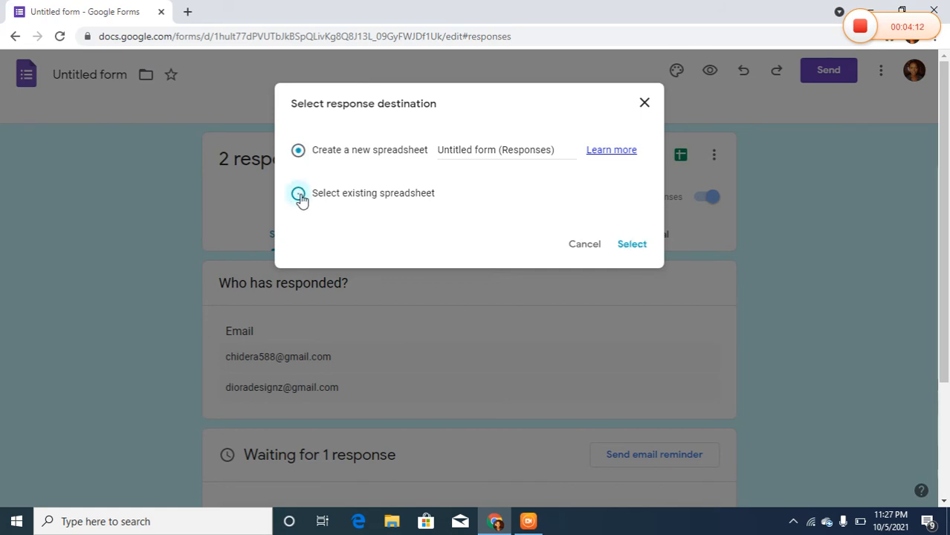
pyautogui.click(633, 245)
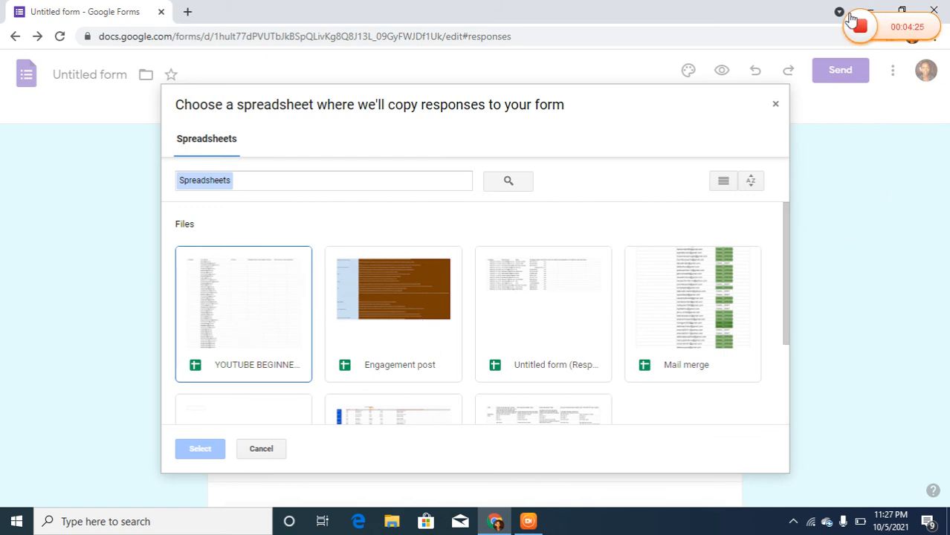
pyautogui.click(775, 106)
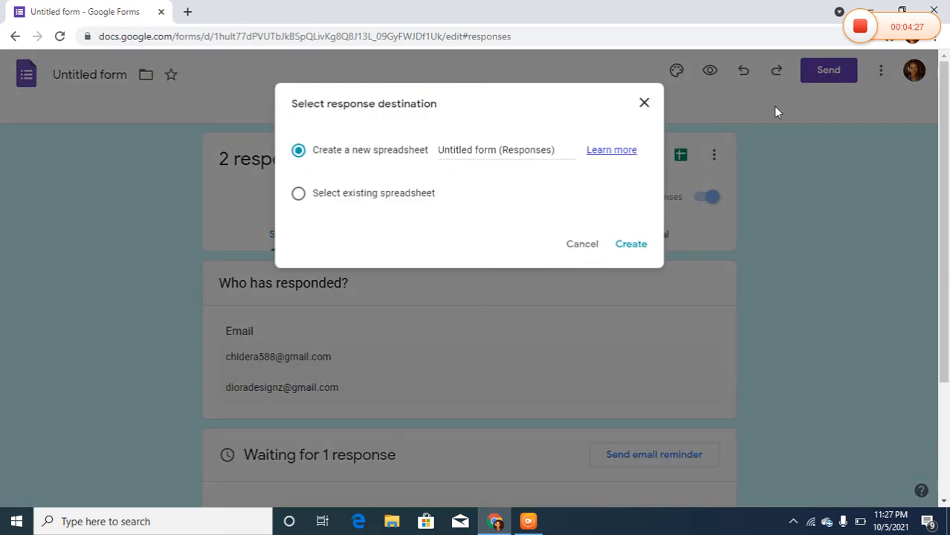
# Create the new response spreadsheet "Untitled form (Responses)" and return to the form to review its response summary
pyautogui.click(627, 246)
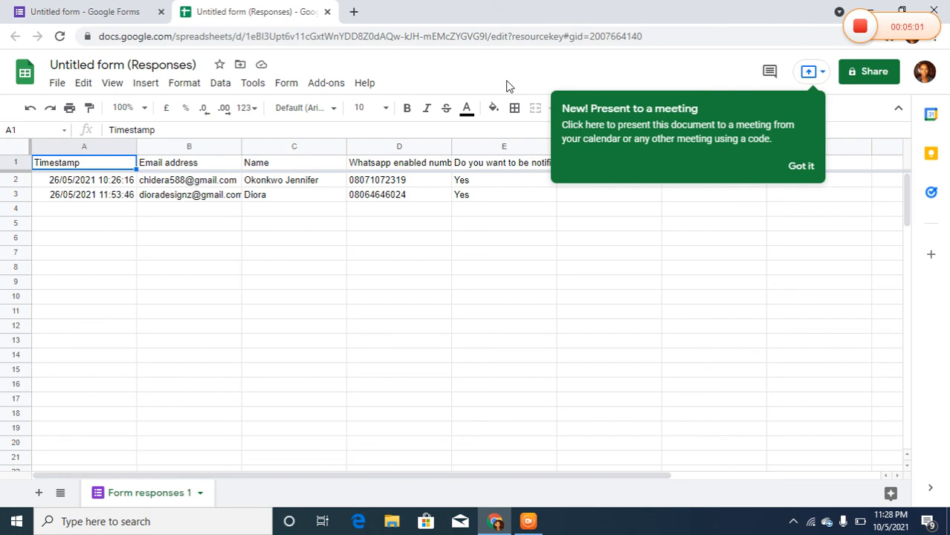
pyautogui.click(117, 11)
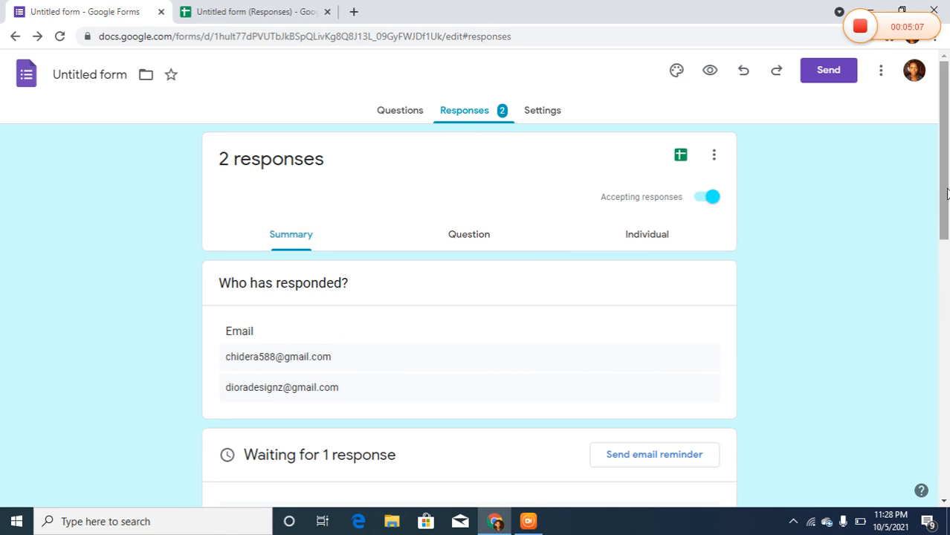
pyautogui.moveTo(948, 193); pyautogui.dragTo(919, 272)
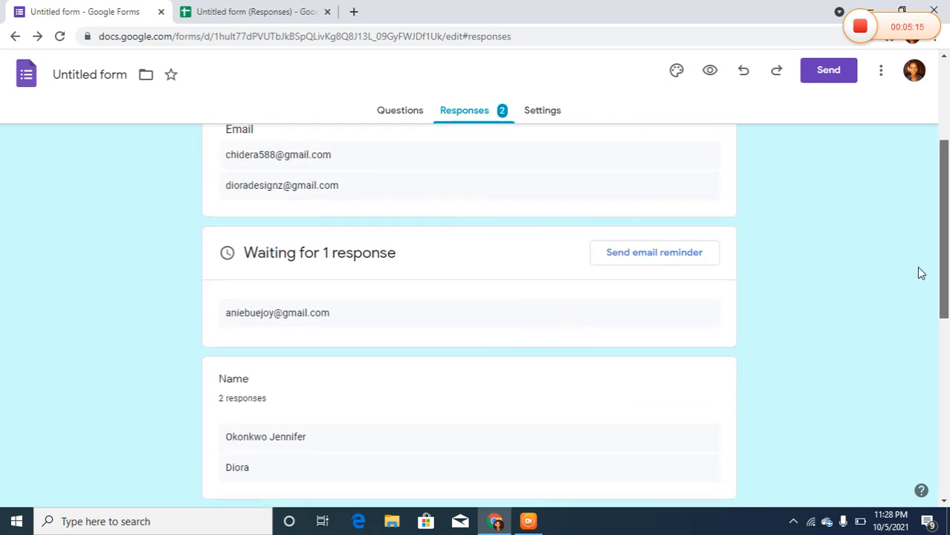